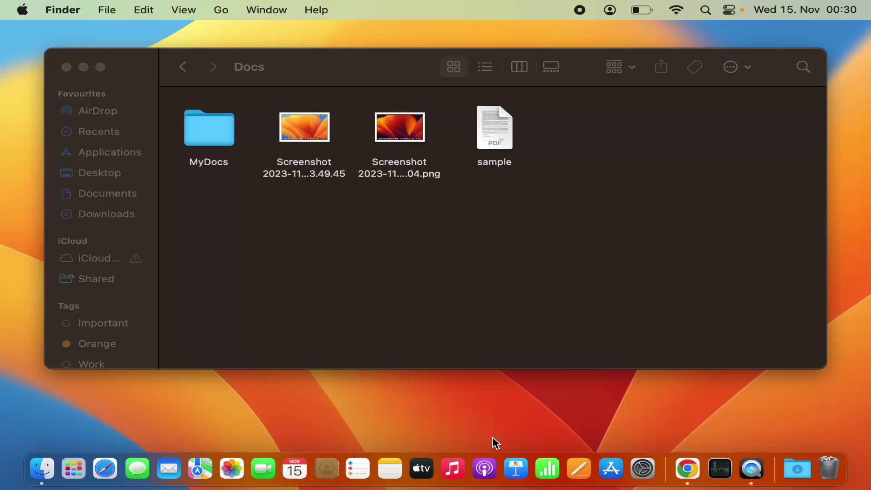
Select the sample PDF in the Docs folder window.
{"action": "left_click", "coordinate": [456, 282]}
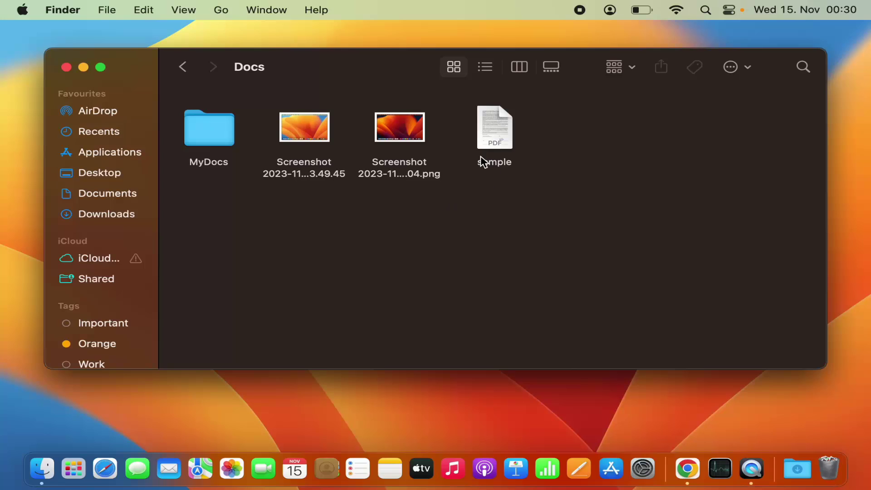
{"action": "left_click", "coordinate": [497, 138]}
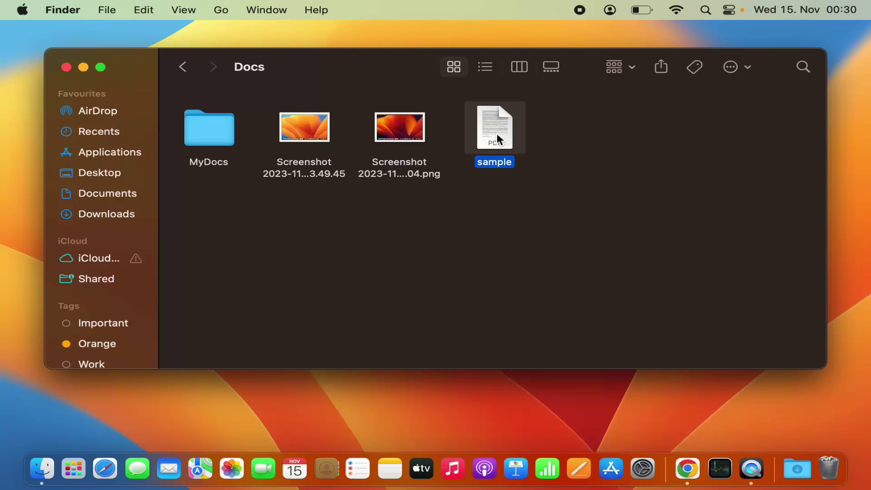
Compress the sample PDF into sample.zip and clear the selection.
{"action": "right_click", "coordinate": [497, 139]}
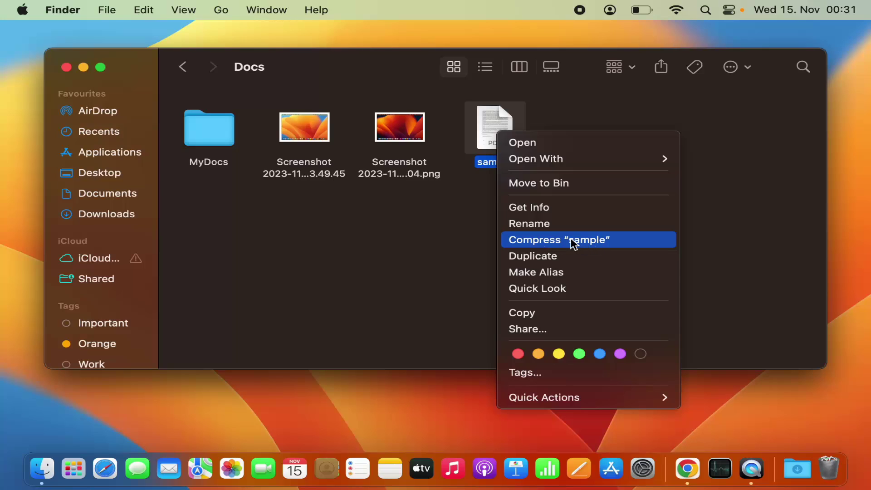
{"action": "left_click", "coordinate": [563, 245]}
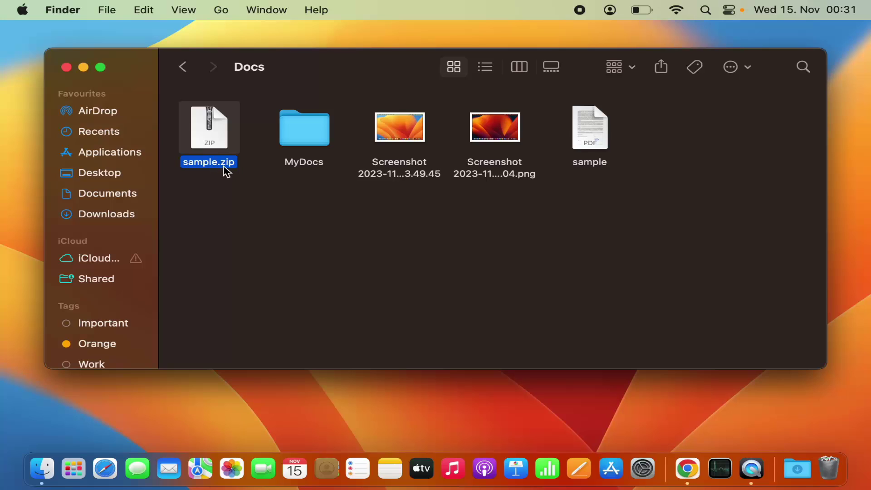
{"action": "left_click", "coordinate": [217, 153]}
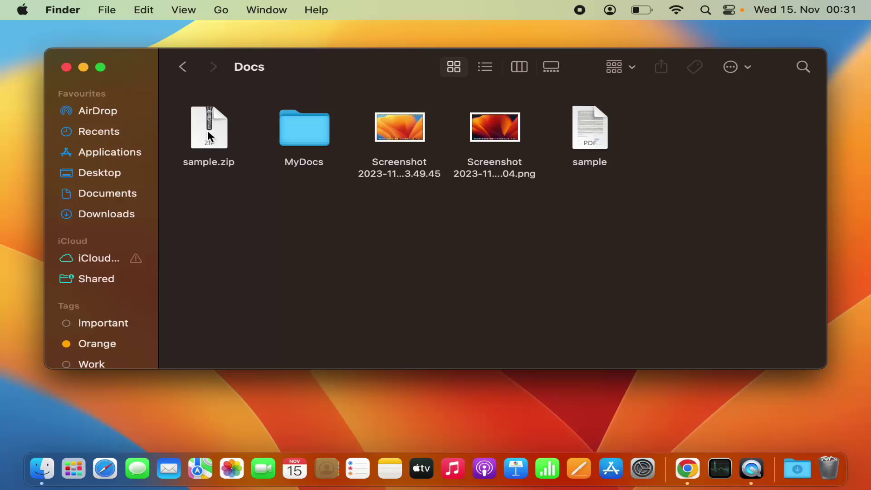
Expand sample.zip with Archive Utility to get a 'sample 2' PDF.
{"action": "double_click", "coordinate": [209, 143]}
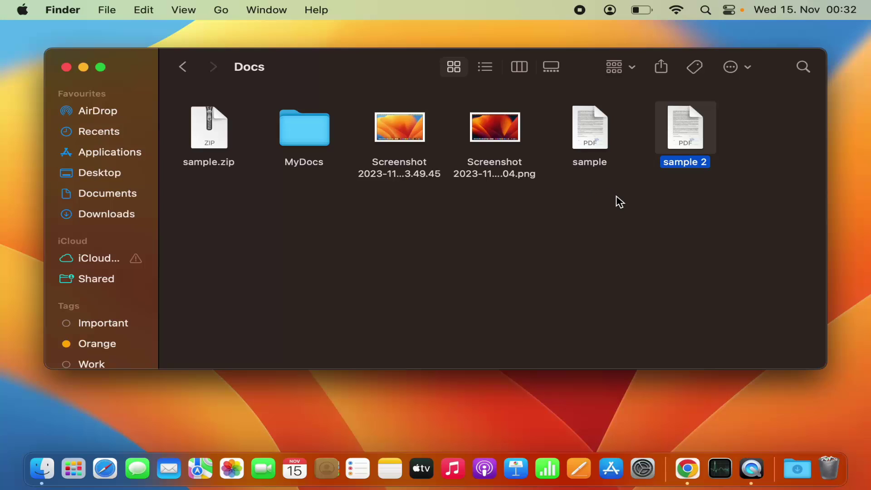
Select MyDocs, both screenshots and sample, and compress them into Archive.zip.
{"action": "left_click_drag", "start_coordinate": [616, 196], "coordinate": [273, 109]}
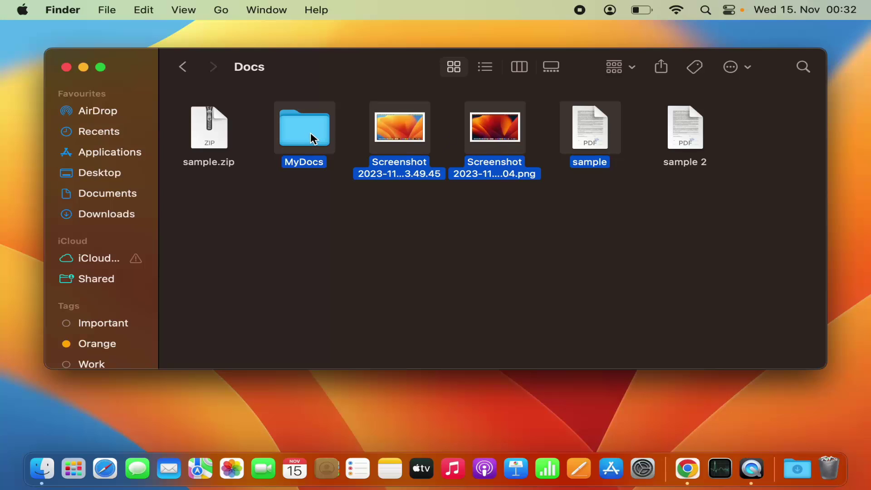
{"action": "right_click", "coordinate": [516, 136]}
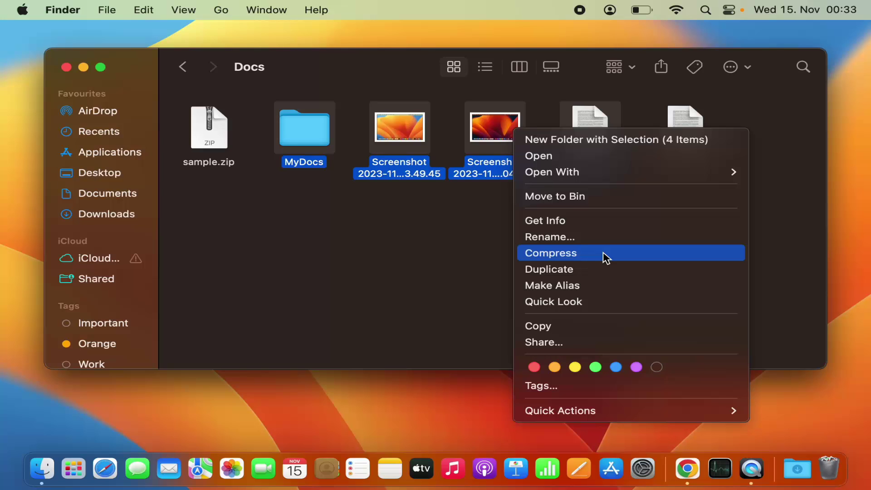
{"action": "left_click", "coordinate": [579, 259]}
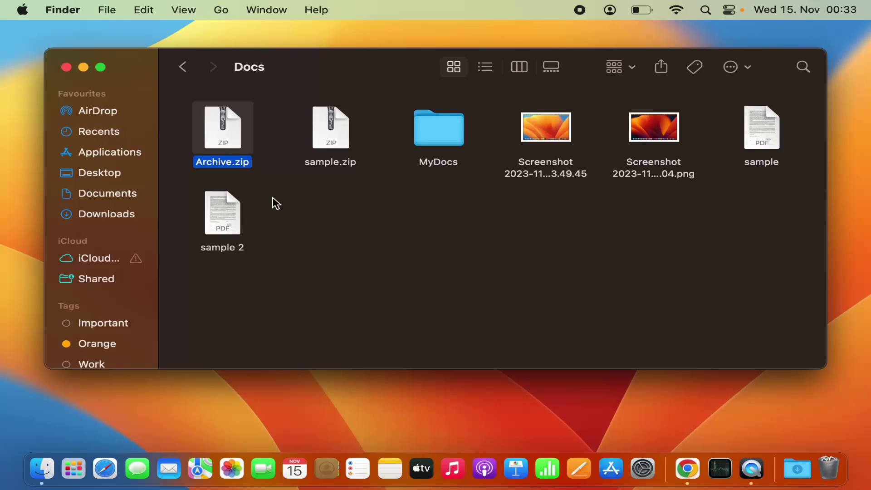
Extract Archive.zip, inspect the resulting Archive folder, and go back to Docs.
{"action": "double_click", "coordinate": [227, 146]}
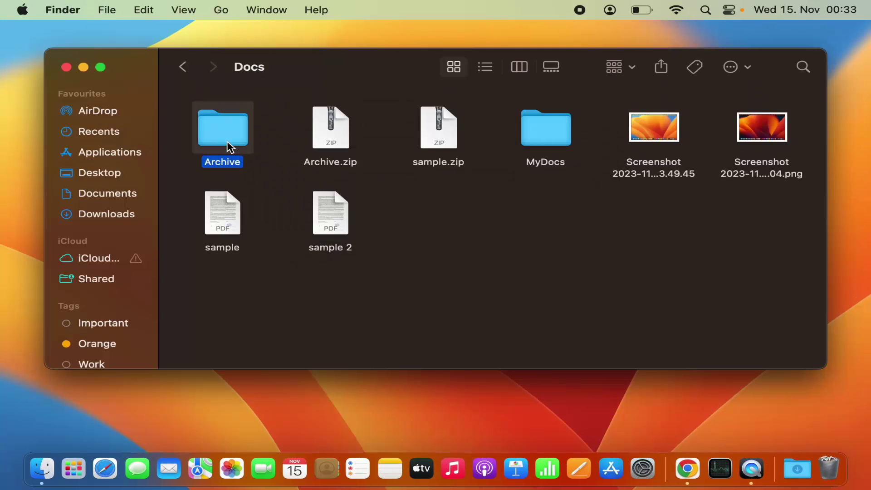
{"action": "double_click", "coordinate": [227, 142]}
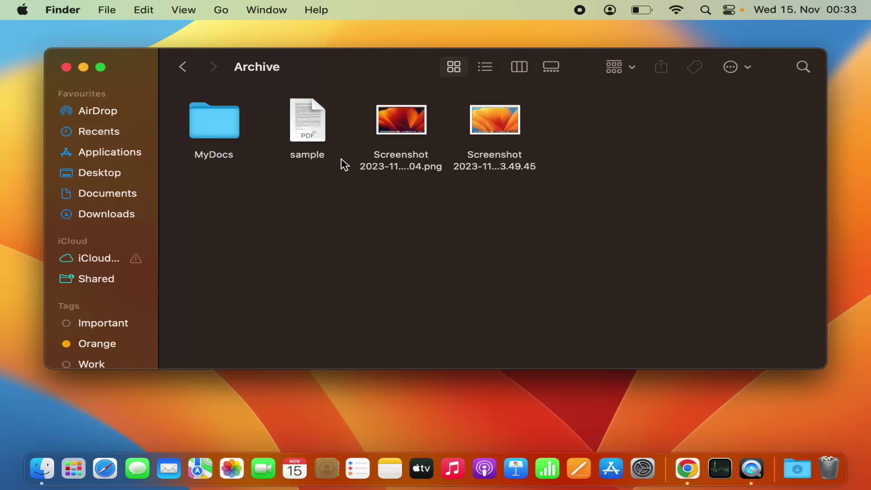
{"action": "left_click", "coordinate": [188, 74]}
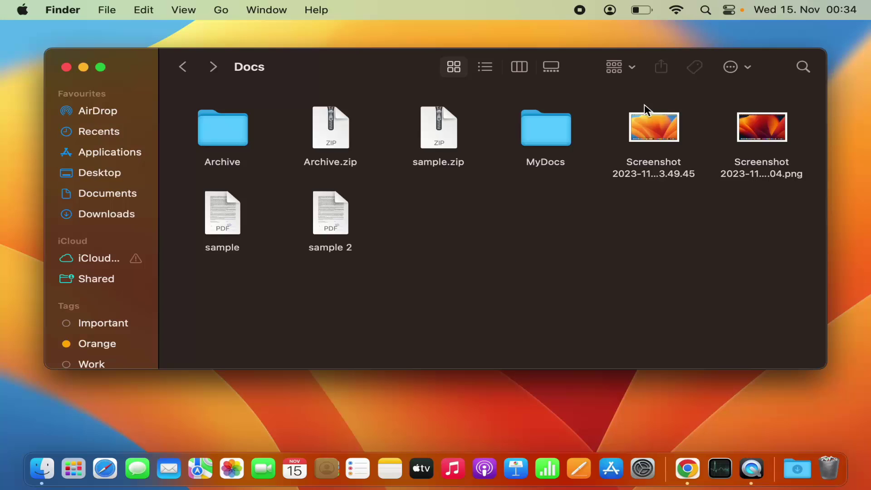
Launch Terminal through Spotlight, then bring the Docs Finder window back in front.
{"action": "left_click", "coordinate": [707, 11]}
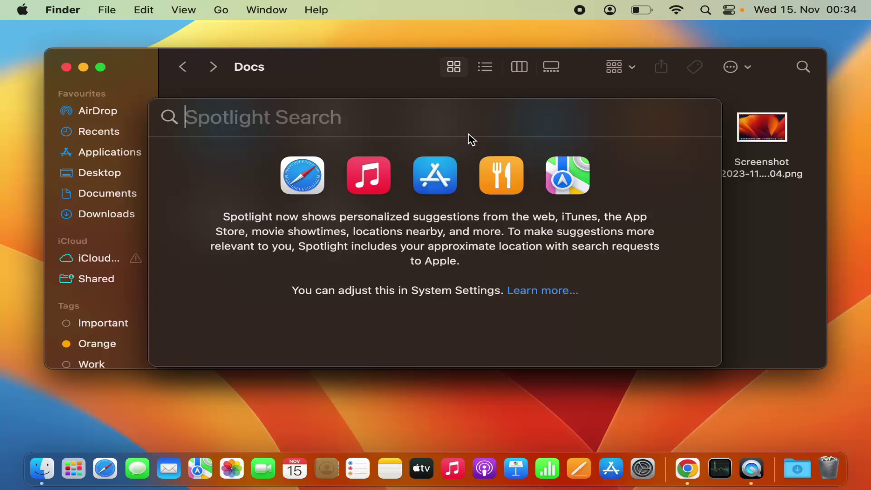
{"action": "type", "text": "t"}
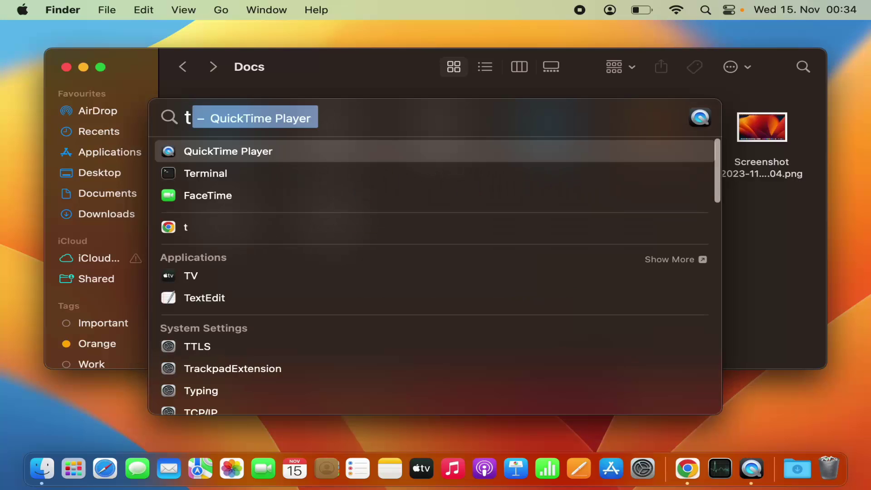
{"action": "type", "text": "ermi"}
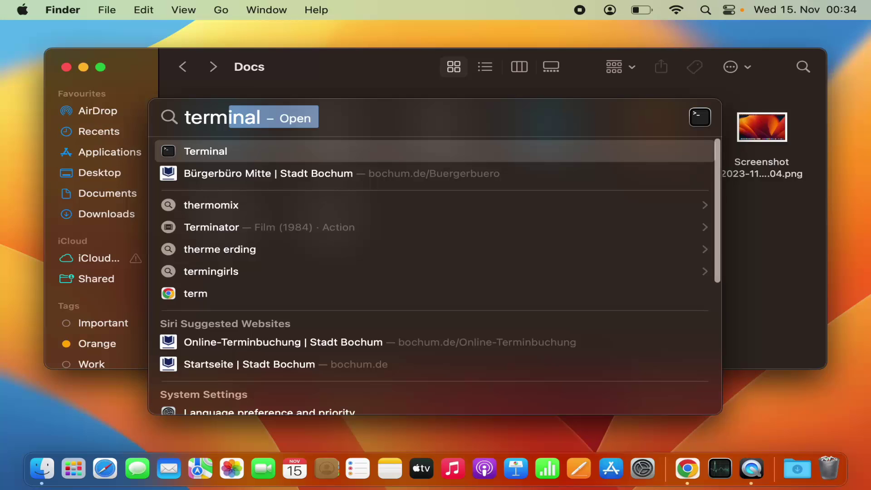
{"action": "key", "text": "Return"}
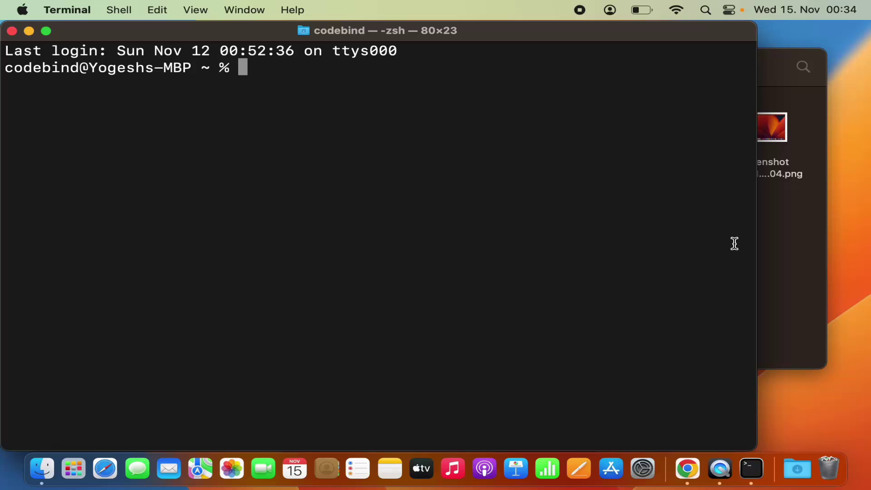
{"action": "left_click", "coordinate": [776, 235]}
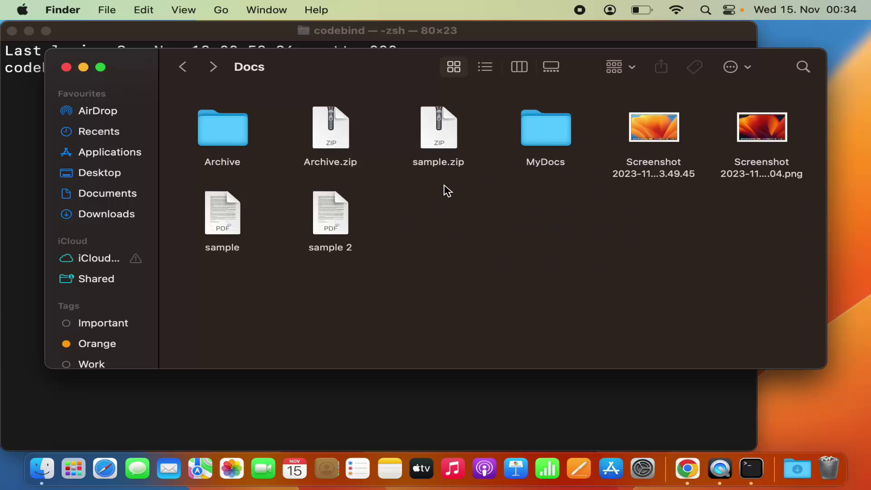
Open the Get Info window for the Docs folder.
{"action": "right_click", "coordinate": [470, 213]}
{"action": "left_click", "coordinate": [470, 214]}
{"action": "right_click", "coordinate": [470, 213]}
{"action": "key", "text": "Escape"}
{"action": "right_click", "coordinate": [488, 219]}
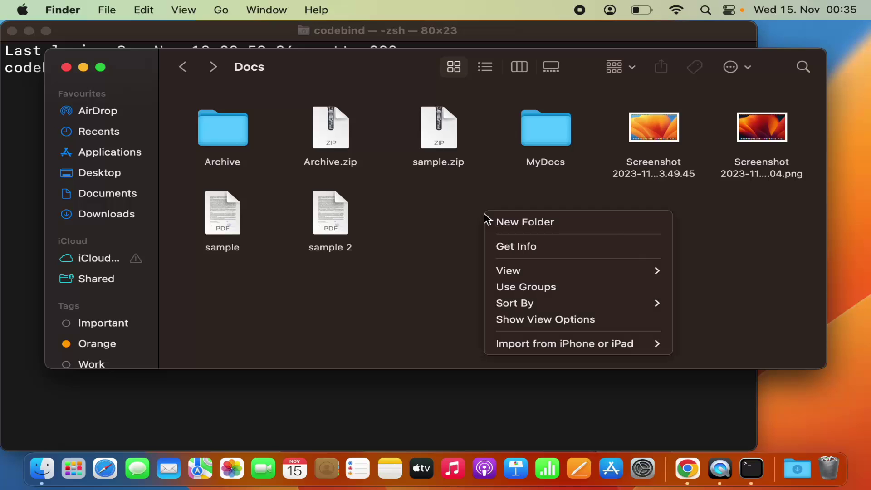
{"action": "left_click", "coordinate": [504, 246]}
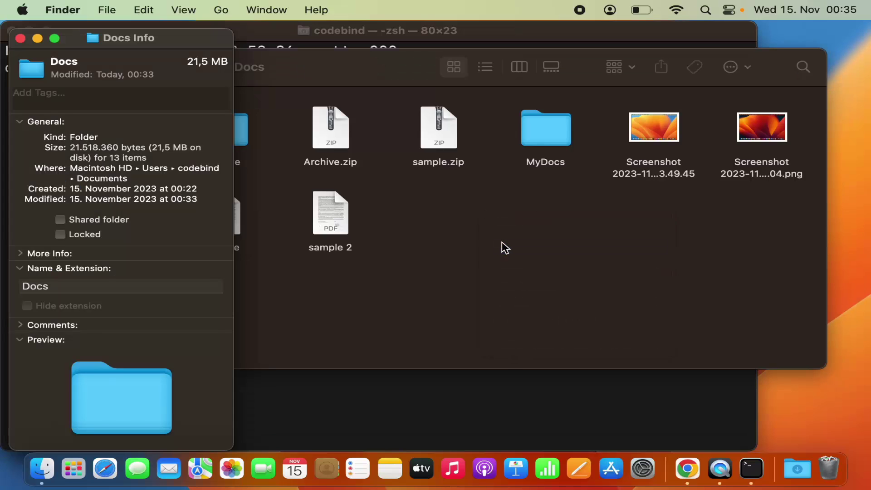
Copy the Docs 'Where' location as a pathname and switch to Terminal.
{"action": "right_click", "coordinate": [75, 172]}
{"action": "key", "text": "Escape"}
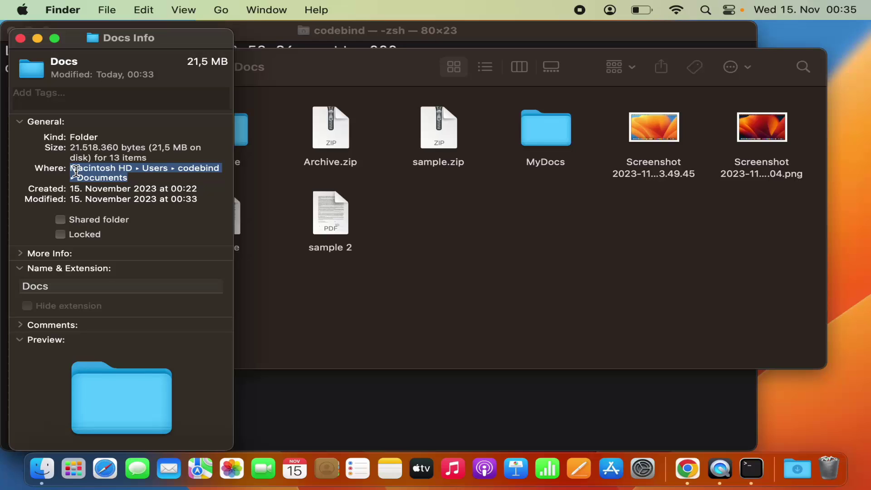
{"action": "right_click", "coordinate": [75, 171]}
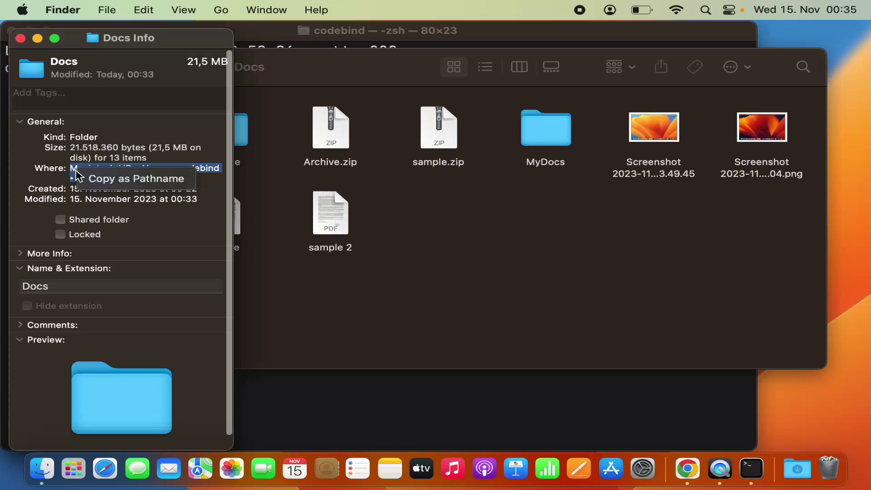
{"action": "key", "text": "Escape"}
{"action": "right_click", "coordinate": [76, 172]}
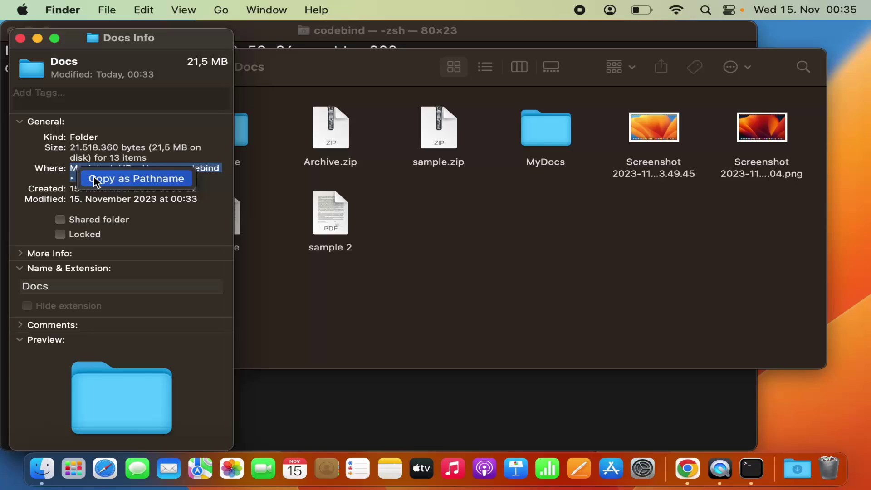
{"action": "left_click", "coordinate": [95, 179]}
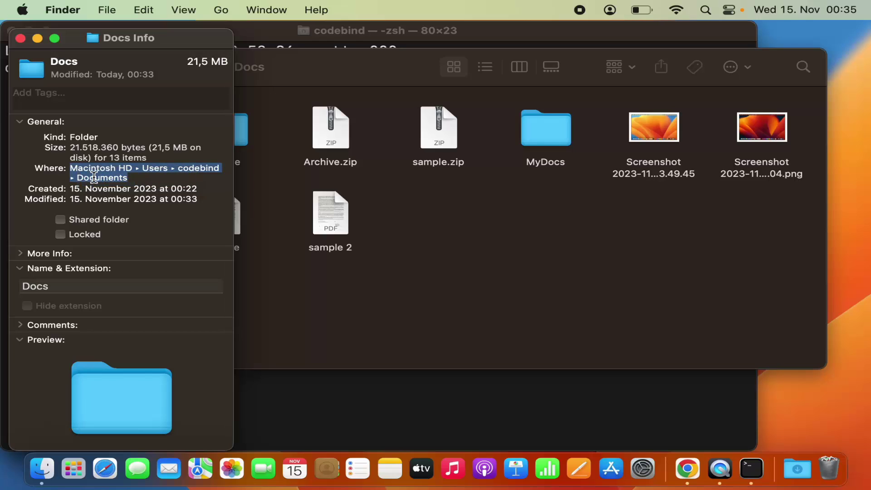
{"action": "left_click", "coordinate": [382, 391]}
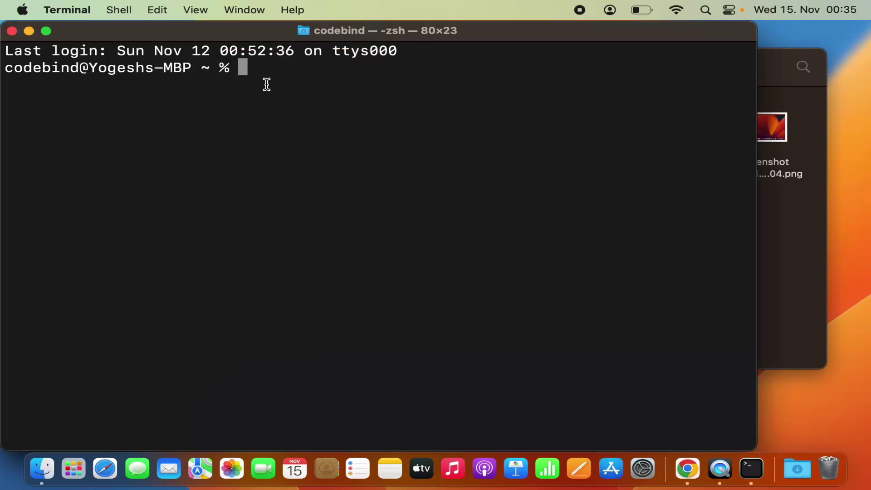
Paste the copied path after 'cd' and run it to enter the Documents folder.
{"action": "type", "text": "/Users/codebind/Documents"}
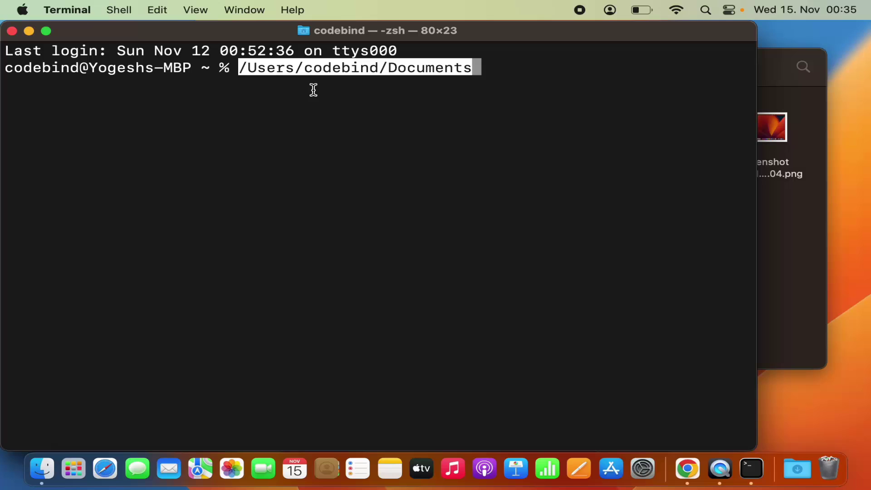
{"action": "key", "text": "Left"}
{"action": "key", "text": "Left"}
{"action": "key", "text": "Left"}
{"action": "key", "text": "Left"}
{"action": "key", "text": "Left"}
{"action": "key", "text": "Left"}
{"action": "key", "text": "Left"}
{"action": "key", "text": "Left"}
{"action": "key", "text": "Left"}
{"action": "key", "text": "Left"}
{"action": "key", "text": "Left"}
{"action": "key", "text": "Left"}
{"action": "key", "text": "Left"}
{"action": "key", "text": "Left"}
{"action": "key", "text": "Left"}
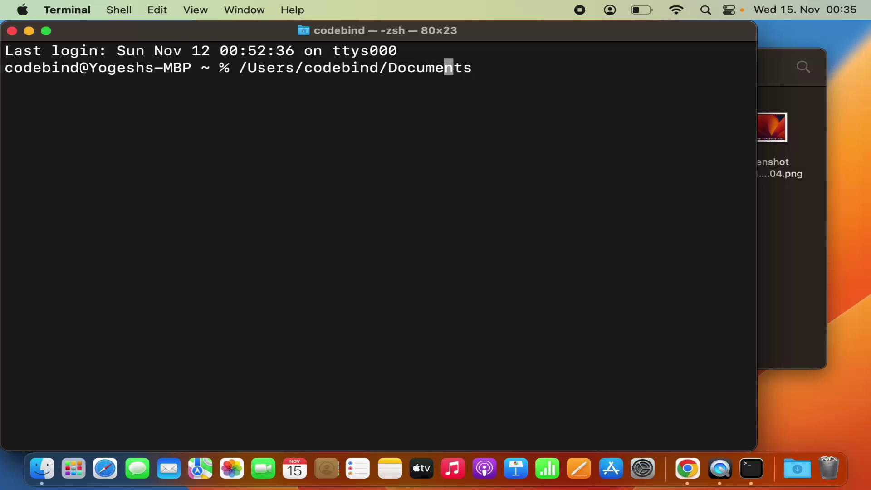
{"action": "key", "text": "Left"}
{"action": "key", "text": "Left"}
{"action": "key", "text": "Left"}
{"action": "key", "text": "Left"}
{"action": "key", "text": "Left"}
{"action": "key", "text": "Left"}
{"action": "key", "text": "Left"}
{"action": "key", "text": "Left"}
{"action": "key", "text": "Left"}
{"action": "key", "text": "Left"}
{"action": "type", "text": "cd"}
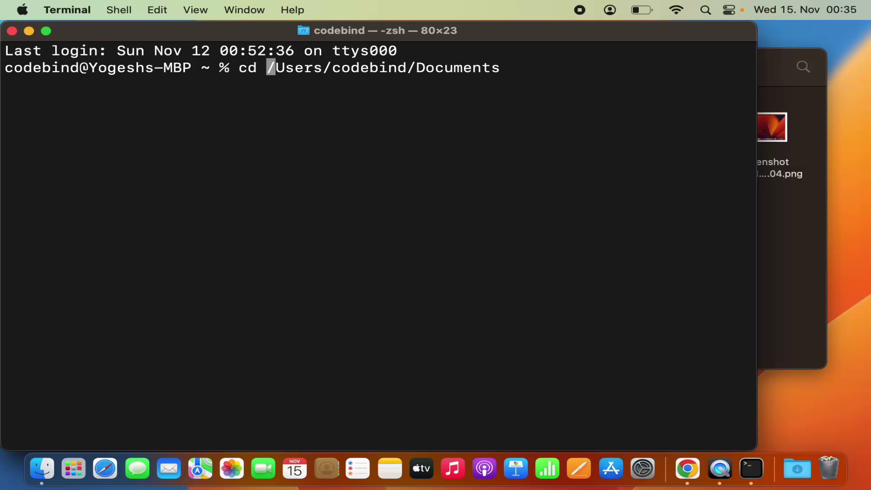
{"action": "key", "text": "Return"}
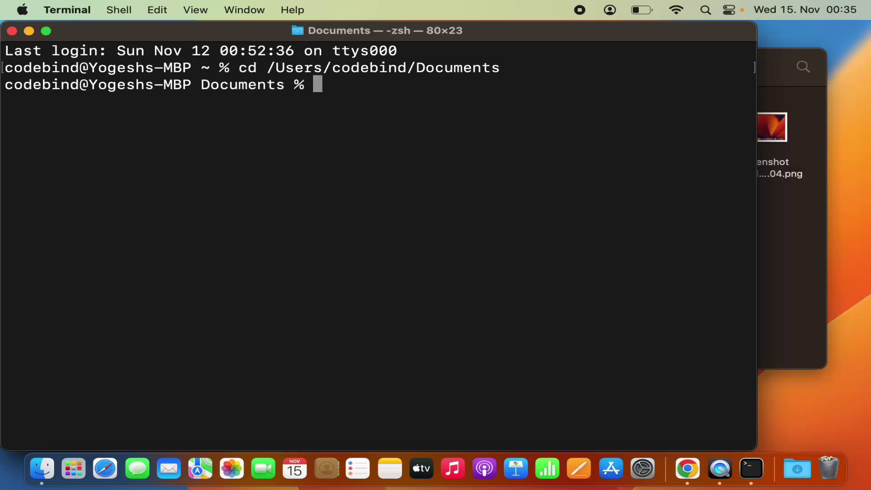
Show the Docs Info window, listing 21,5 MB and 13 items inside Documents.
{"action": "left_click", "coordinate": [783, 249]}
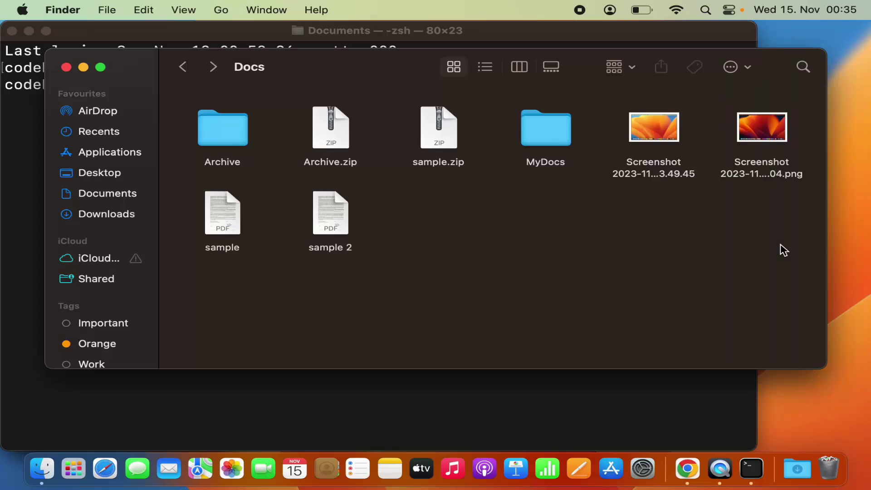
{"action": "right_click", "coordinate": [413, 238]}
{"action": "mouse_move", "coordinate": [436, 295]}
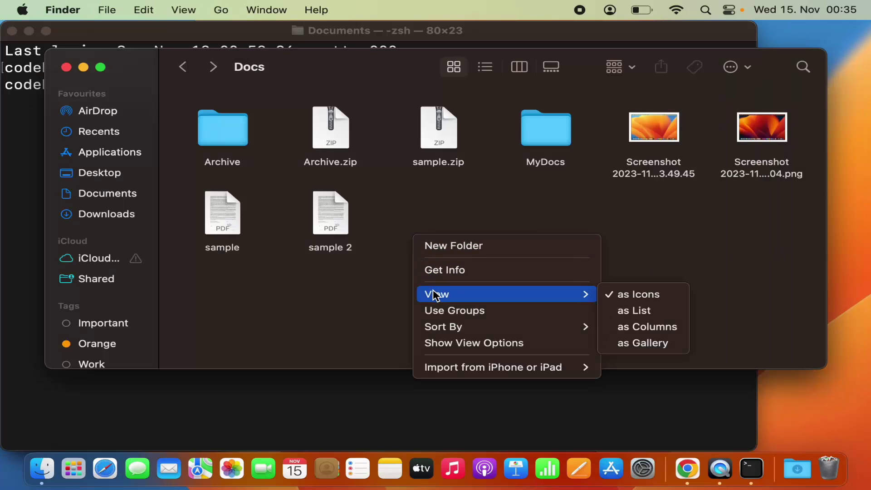
{"action": "left_click", "coordinate": [437, 272]}
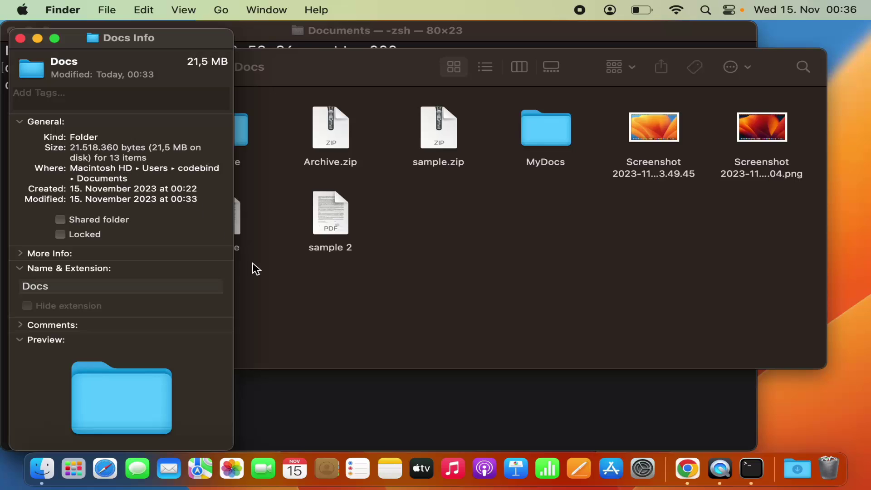
Run ls in Documents and allow the shell access to the folder.
{"action": "left_click", "coordinate": [349, 413]}
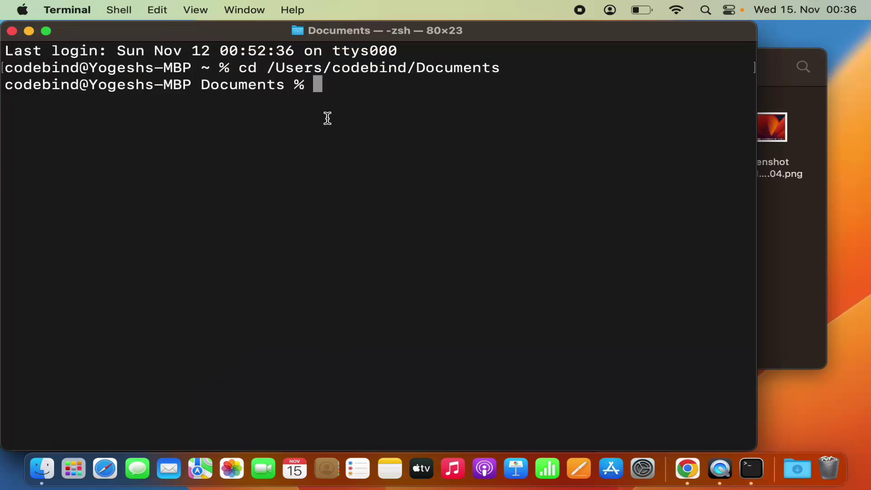
{"action": "type", "text": "ls"}
{"action": "key", "text": "Return"}
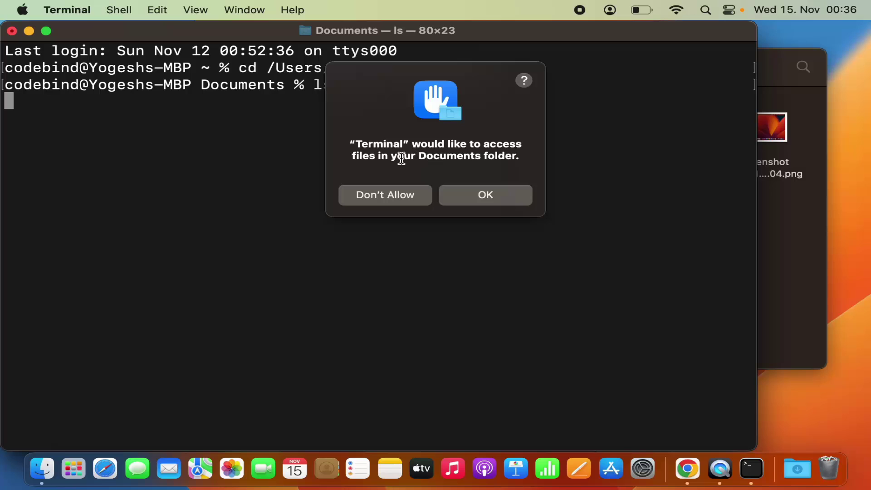
{"action": "left_click", "coordinate": [471, 198]}
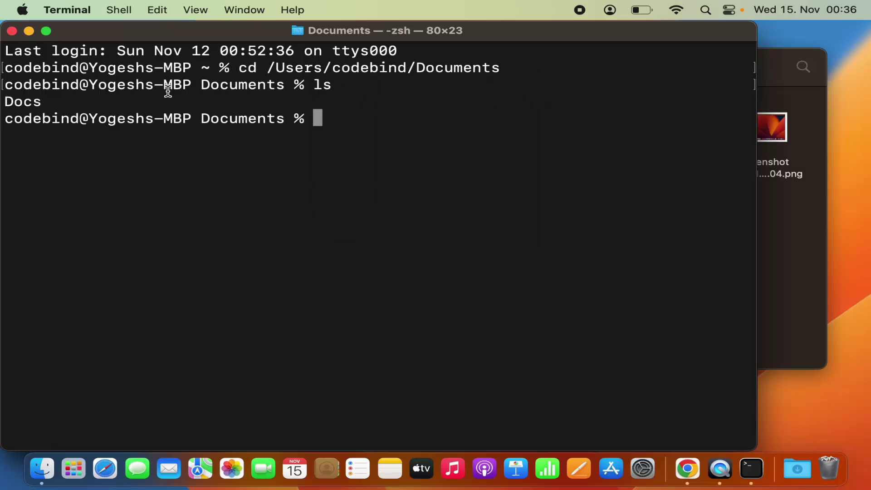
Change into Docs/ with cd and list its contents with ls.
{"action": "double_click", "coordinate": [26, 104]}
{"action": "type", "text": "cd Docs/"}
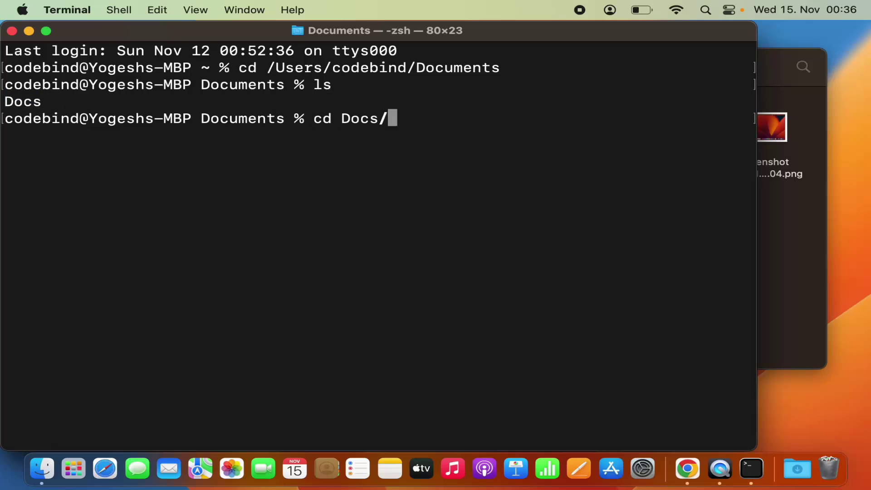
{"action": "key", "text": "Return"}
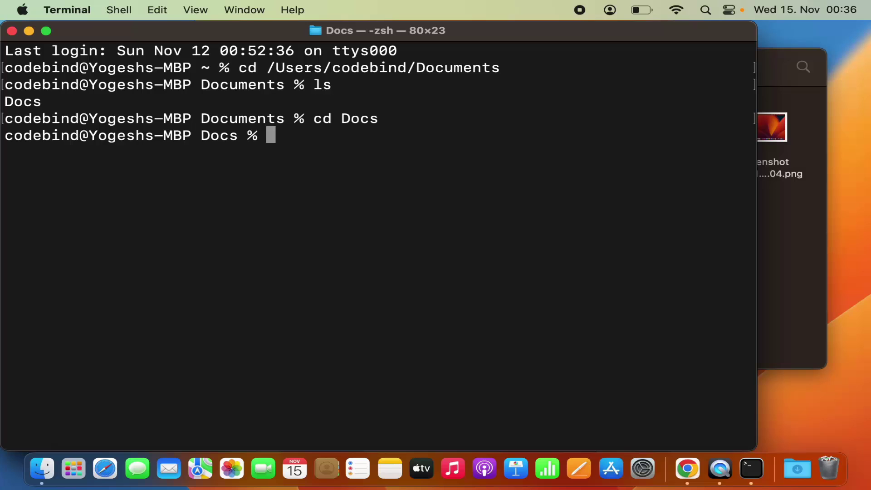
{"action": "type", "text": "ls"}
{"action": "key", "text": "Return"}
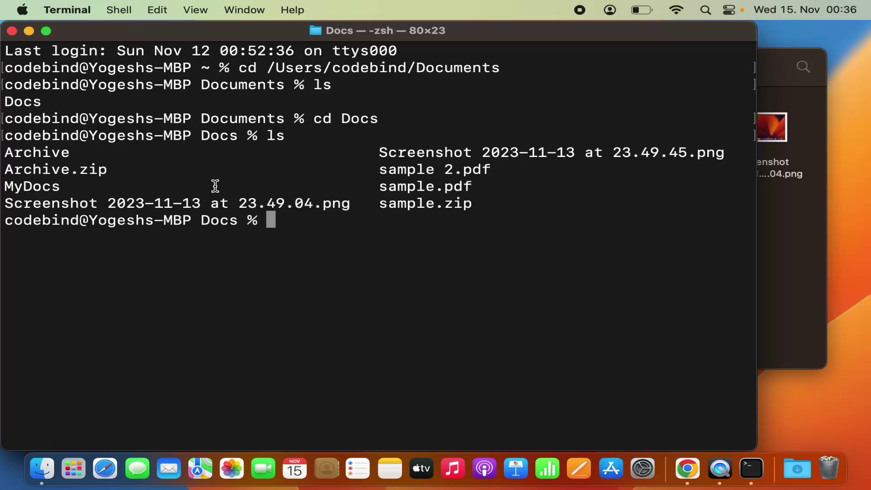
Pick out MyDocs in the listing and begin typing 'zip -r M'.
{"action": "double_click", "coordinate": [46, 191]}
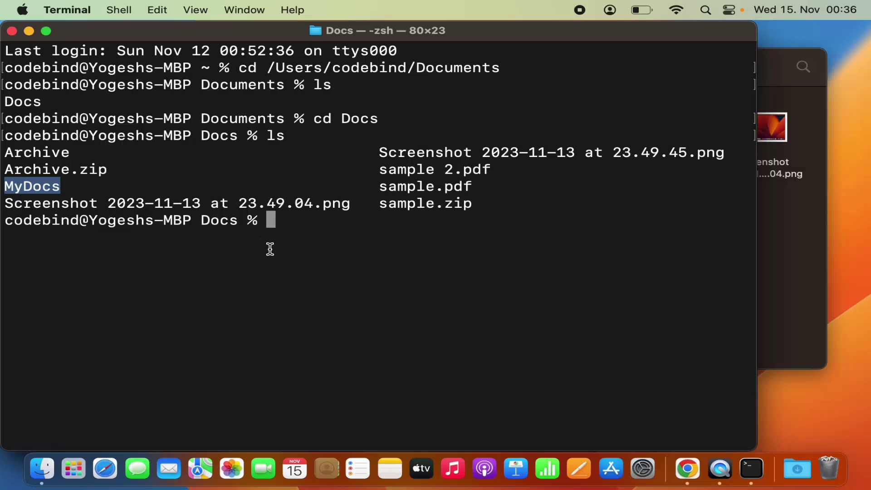
{"action": "left_click", "coordinate": [282, 220]}
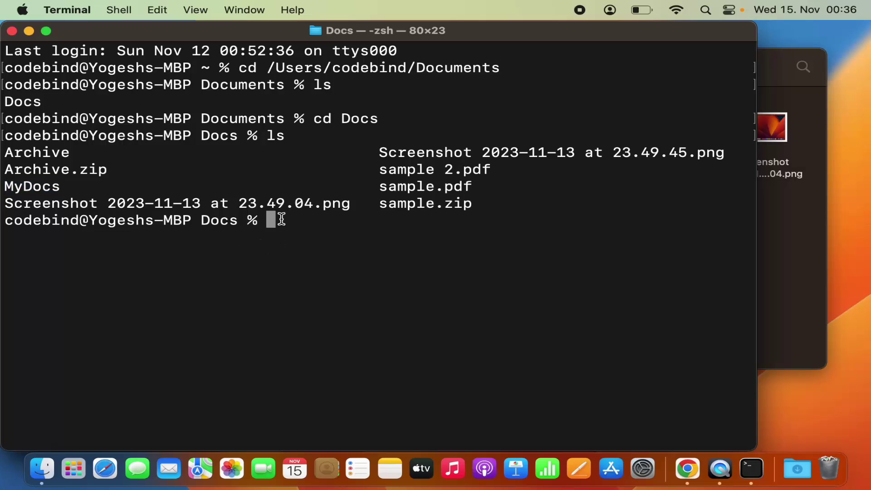
{"action": "type", "text": "zip -r M"}
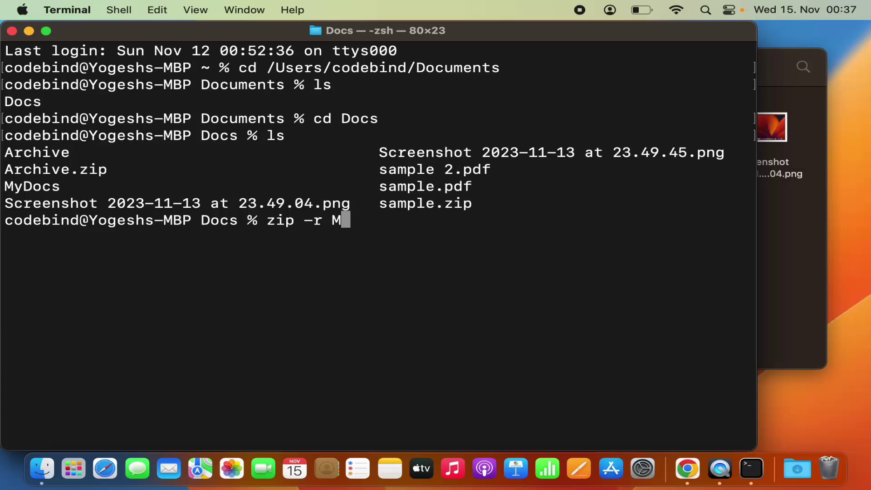
Build the command 'zip -r MyDocs.zip MyDocs' at the Terminal prompt without running it.
{"action": "key", "text": "Tab"}
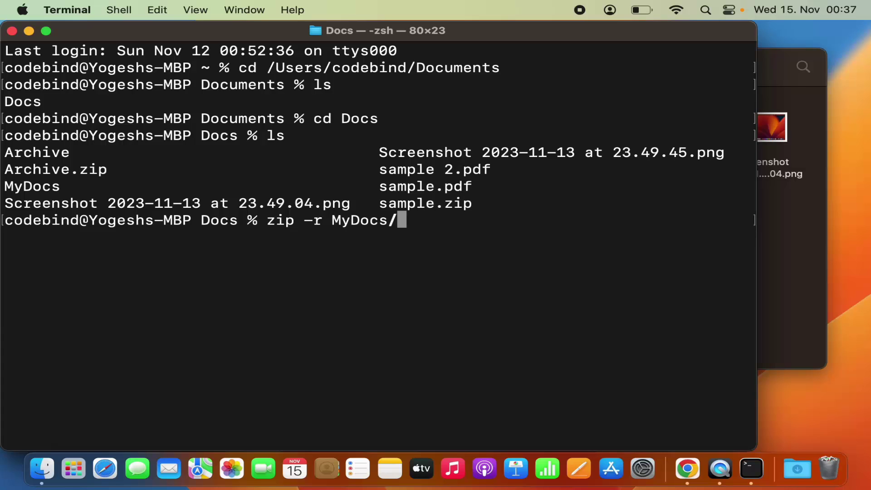
{"action": "key", "text": "BackSpace"}
{"action": "type", "text": ".zip"}
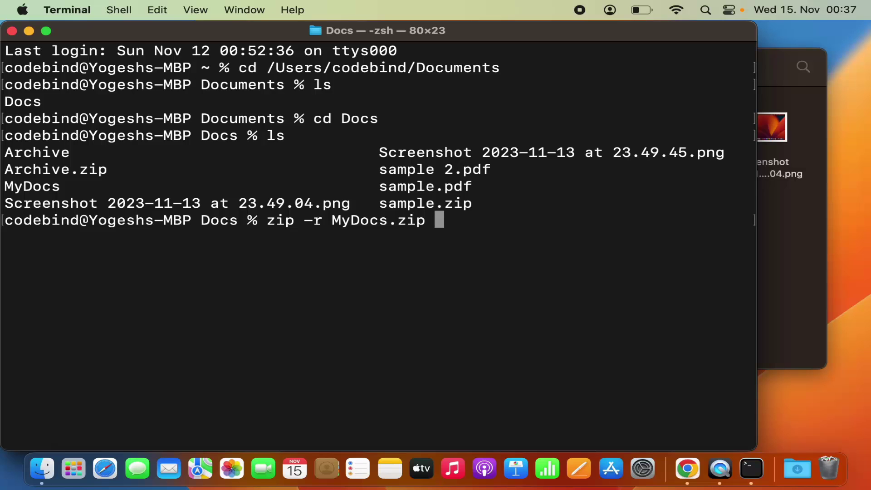
{"action": "type", "text": "M"}
{"action": "key", "text": "Tab"}
{"action": "key", "text": "BackSpace"}
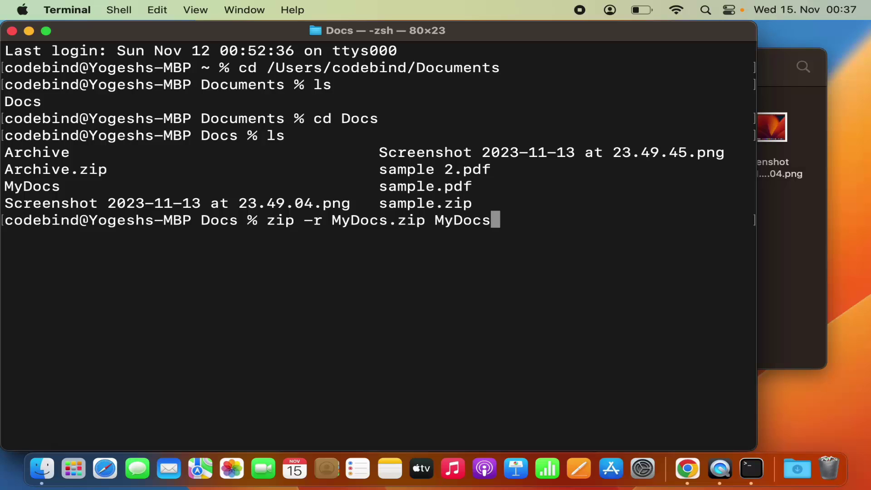
{"action": "double_click", "coordinate": [444, 222]}
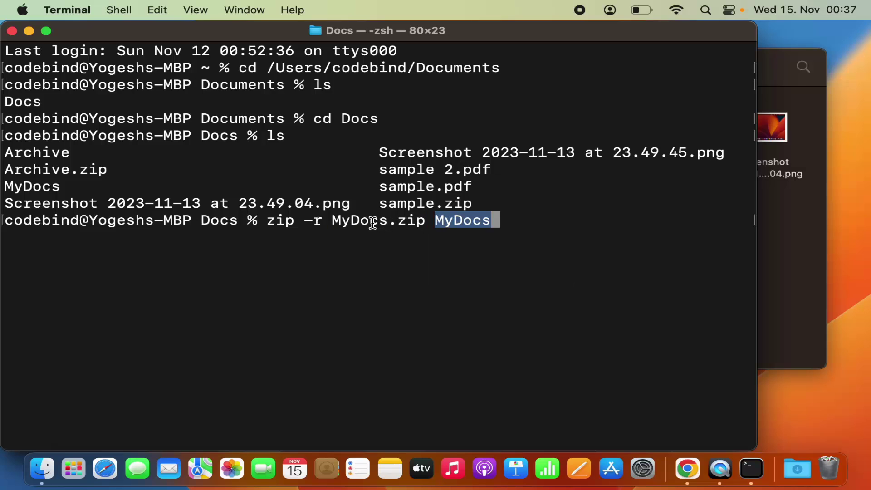
{"action": "left_click", "coordinate": [444, 221]}
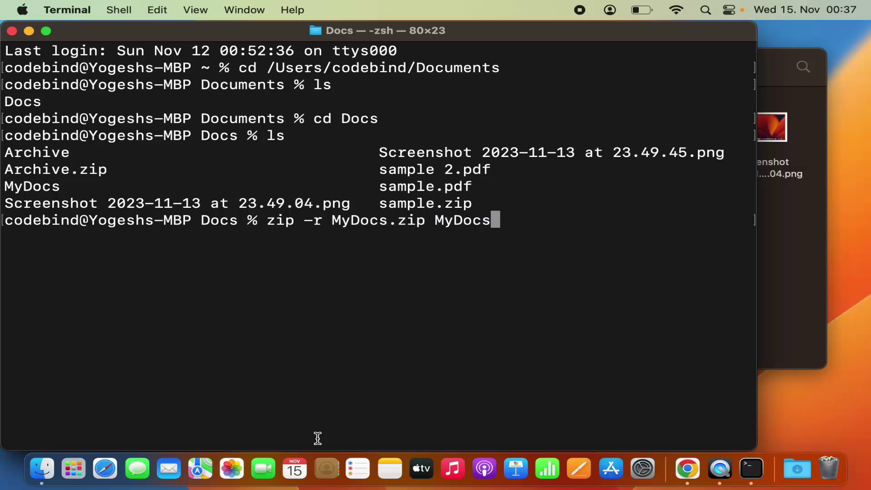
{"action": "left_click", "coordinate": [49, 469]}
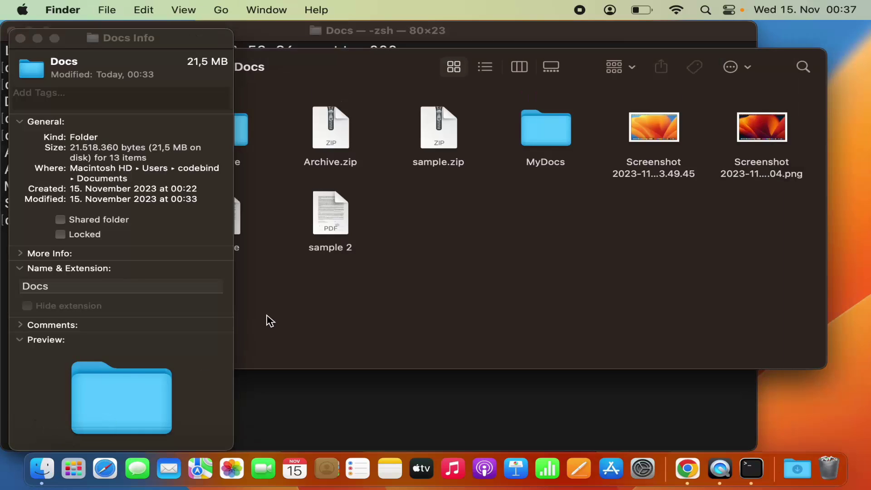
Close the Docs Get Info window, place Finder beside Terminal, and run the zip command.
{"action": "left_click", "coordinate": [21, 38]}
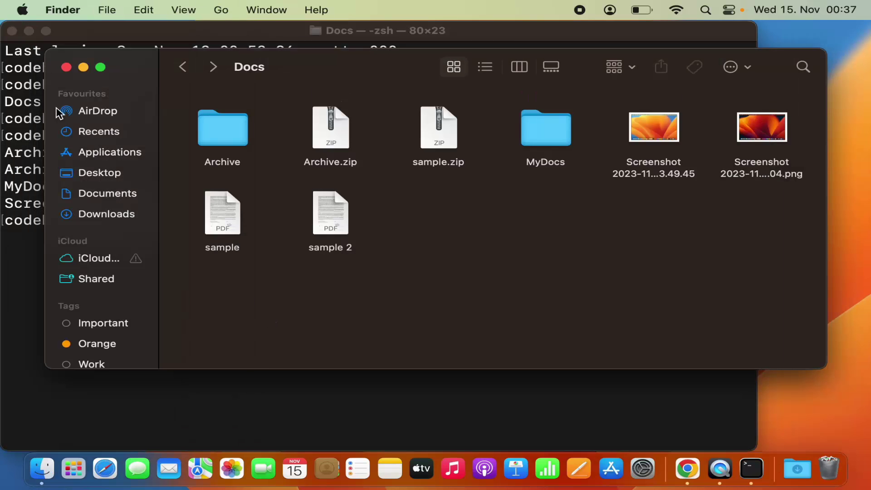
{"action": "left_click_drag", "start_coordinate": [43, 115], "coordinate": [562, 186]}
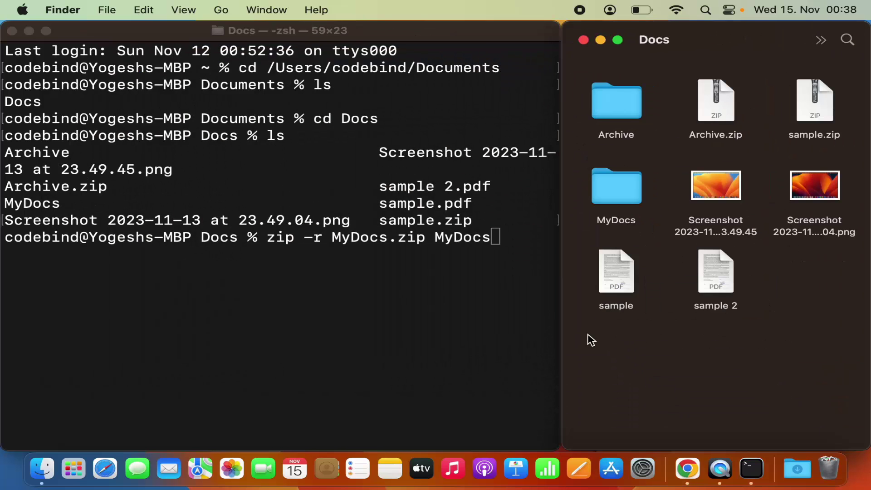
{"action": "left_click", "coordinate": [379, 263]}
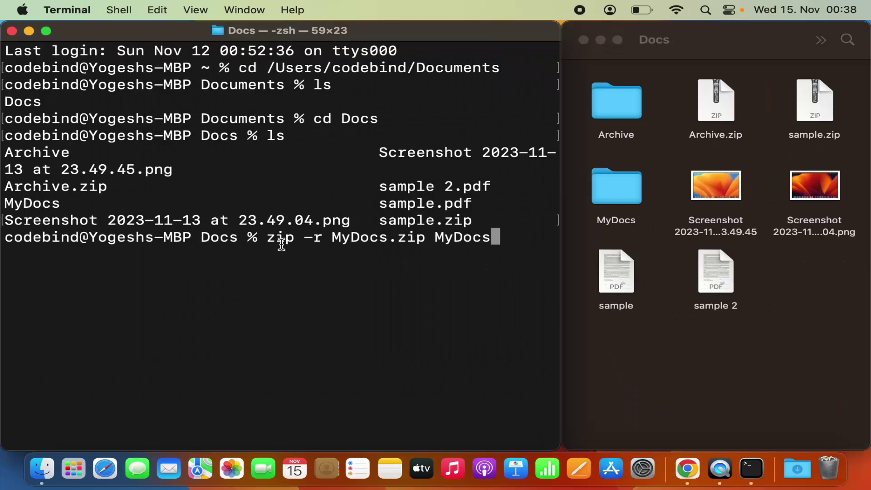
{"action": "double_click", "coordinate": [360, 238]}
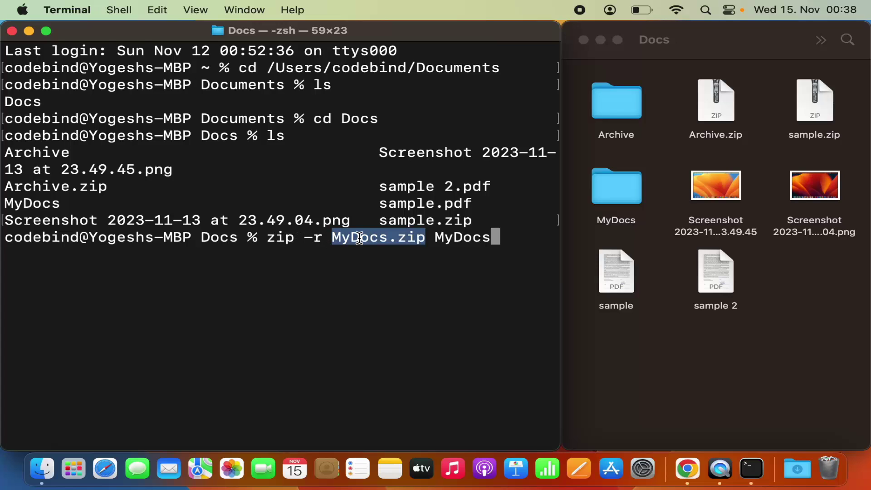
{"action": "double_click", "coordinate": [447, 237]}
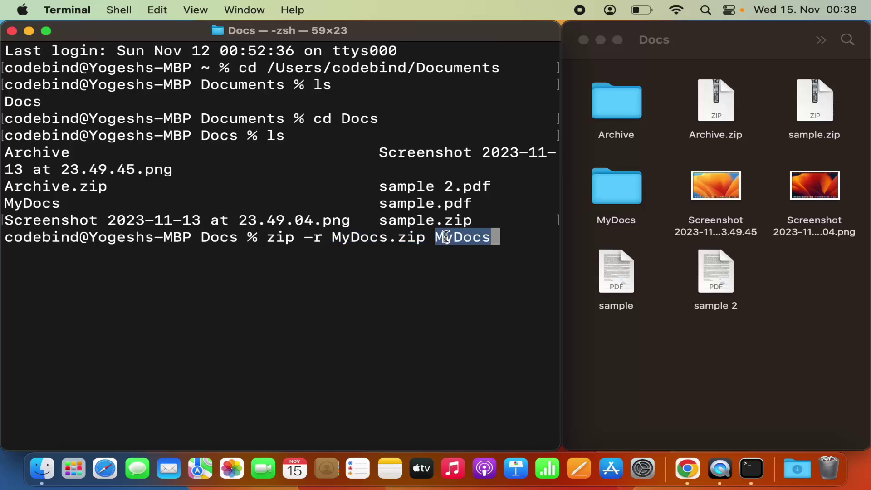
{"action": "left_click", "coordinate": [500, 245]}
{"action": "key", "text": "Return"}
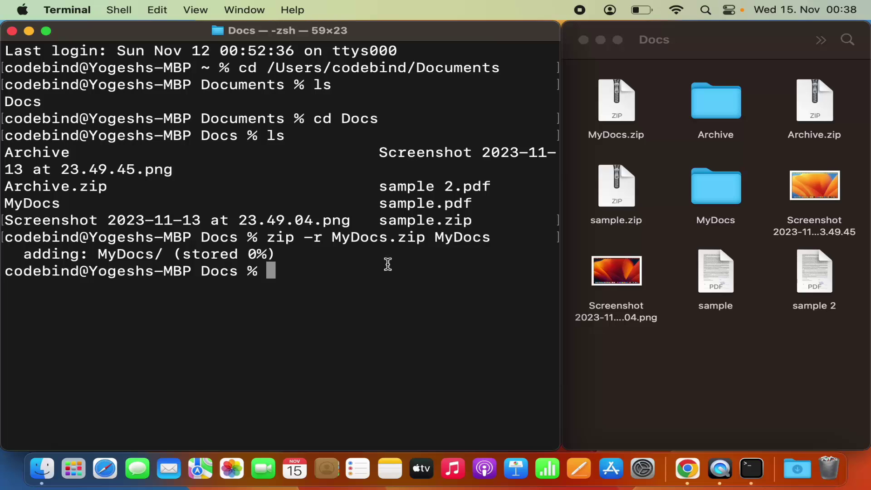
Extract the archive with 'unzip MyDocs.zip' in the Docs folder.
{"action": "type", "text": "un"}
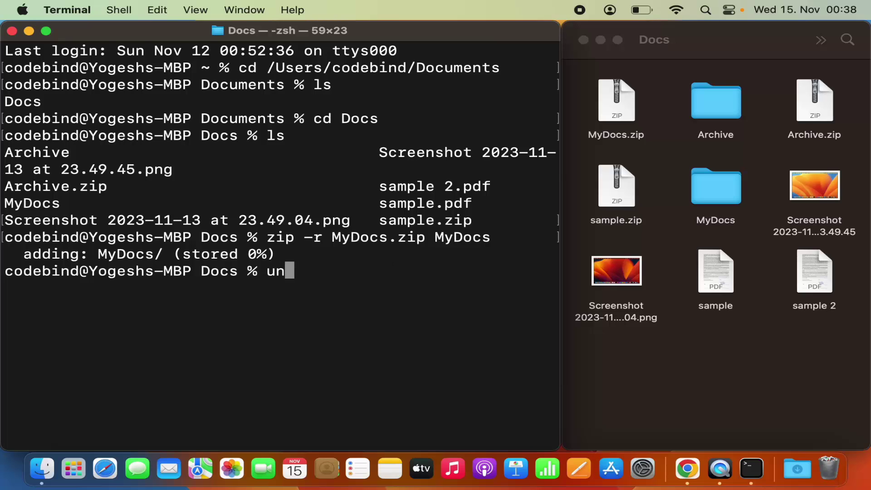
{"action": "type", "text": "zip MyDocs"}
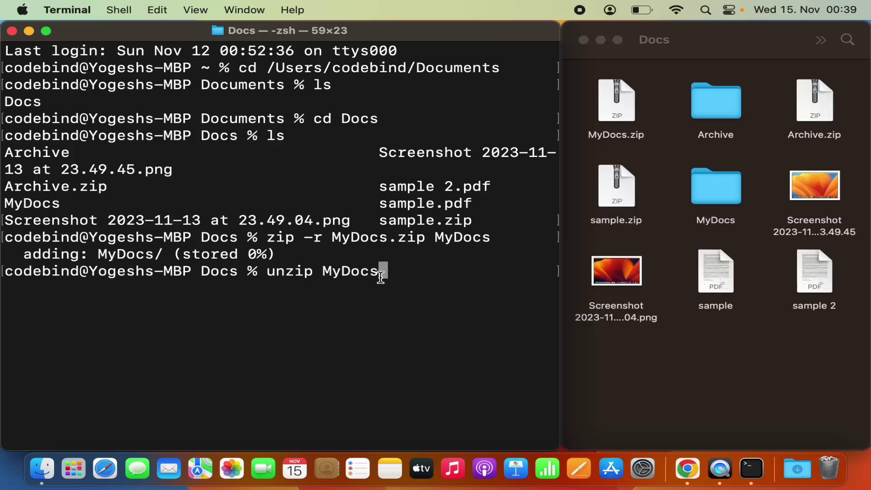
{"action": "type", "text": ".zip"}
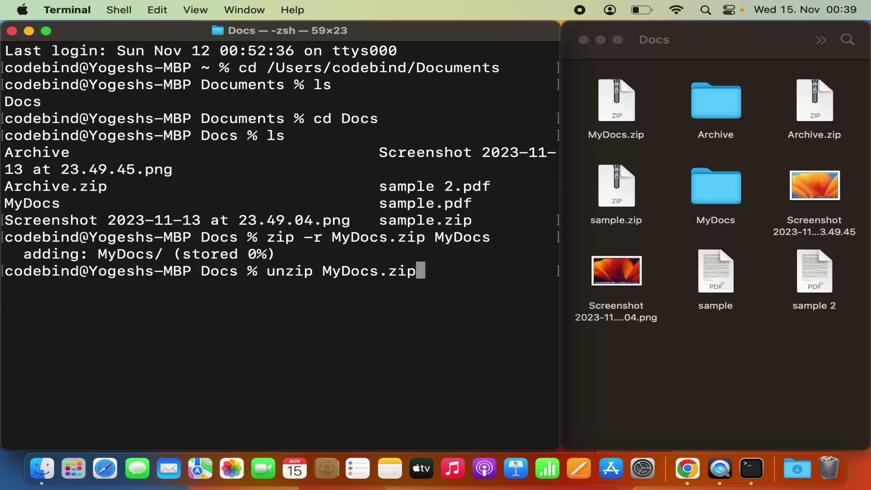
{"action": "key", "text": "Return"}
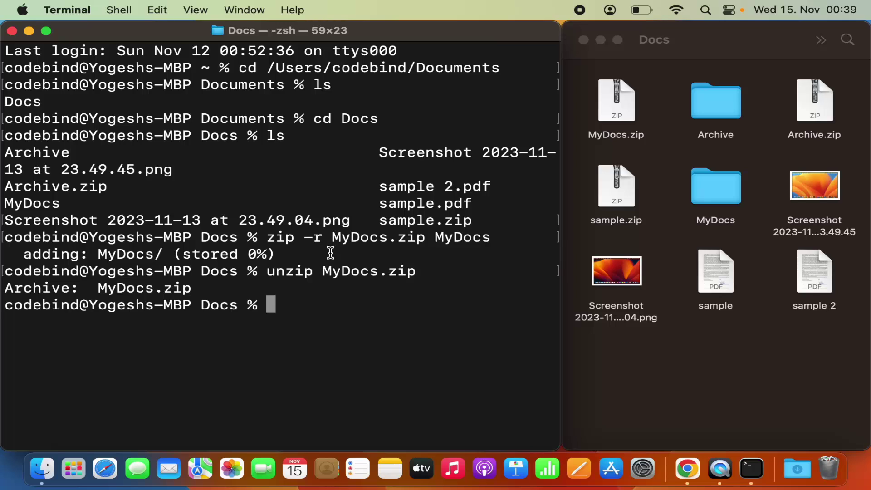
Move the MyDocs folder to the Bin from Finder.
{"action": "left_click", "coordinate": [725, 200]}
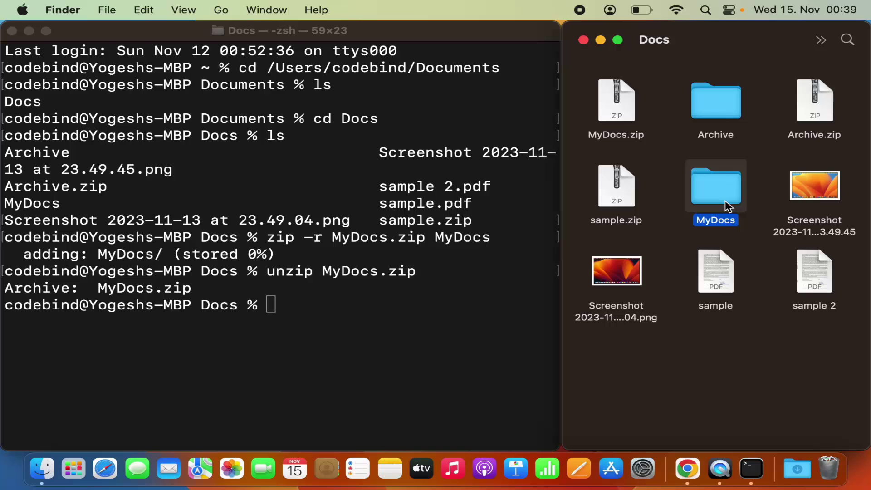
{"action": "right_click", "coordinate": [725, 200]}
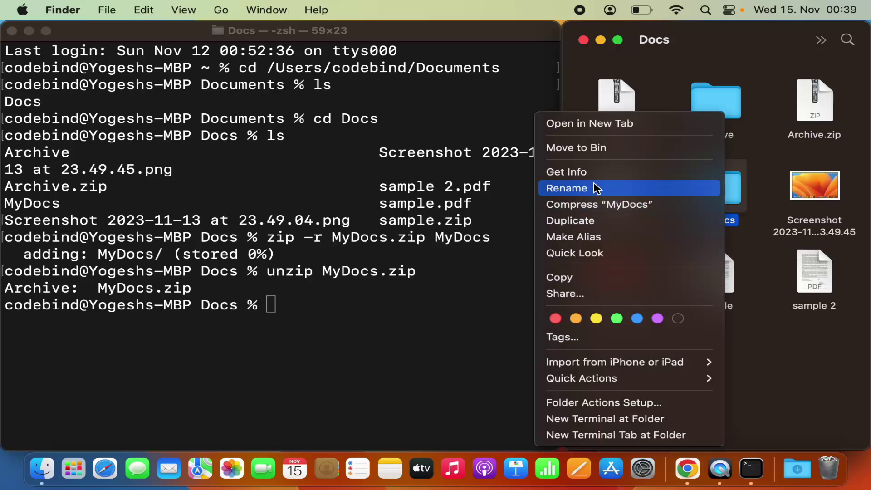
{"action": "left_click", "coordinate": [595, 148]}
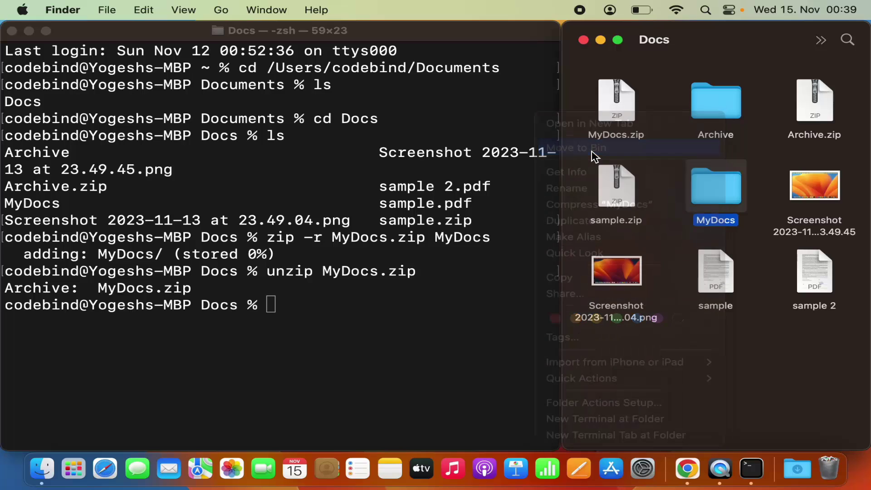
Rerun 'unzip MyDocs.zip' in Terminal to recreate the MyDocs folder.
{"action": "left_click", "coordinate": [365, 309]}
{"action": "key", "text": "Up"}
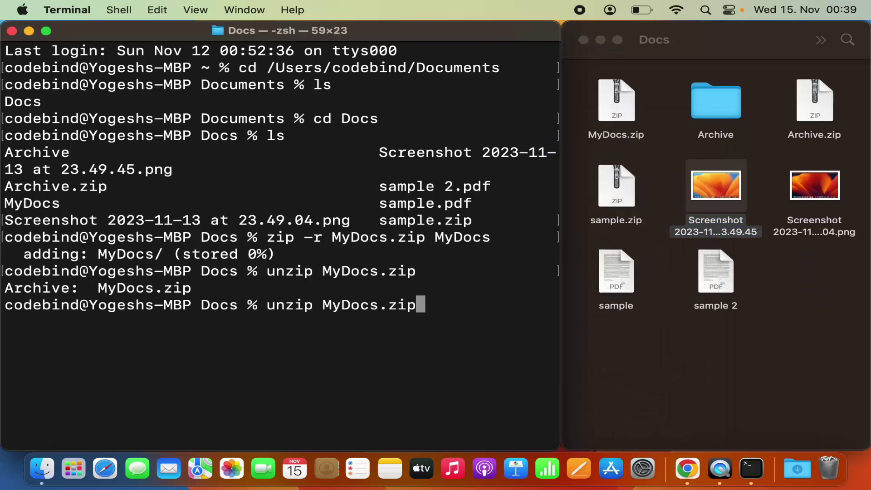
{"action": "key", "text": "Return"}
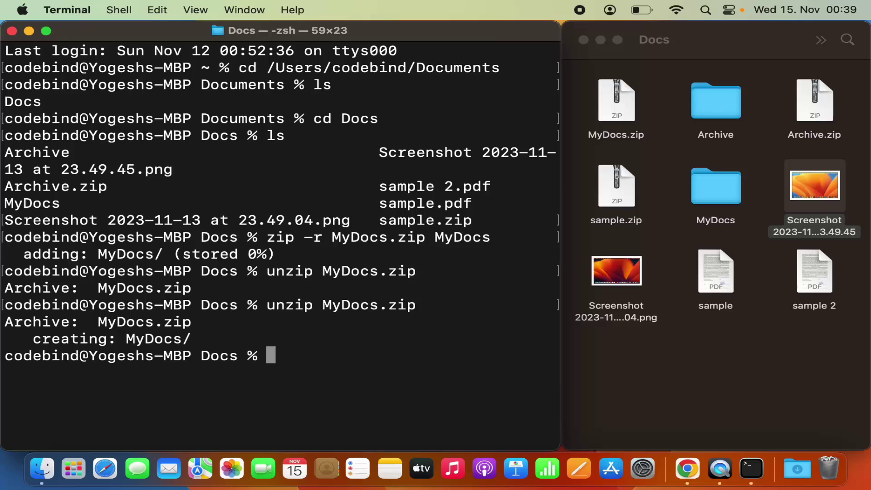